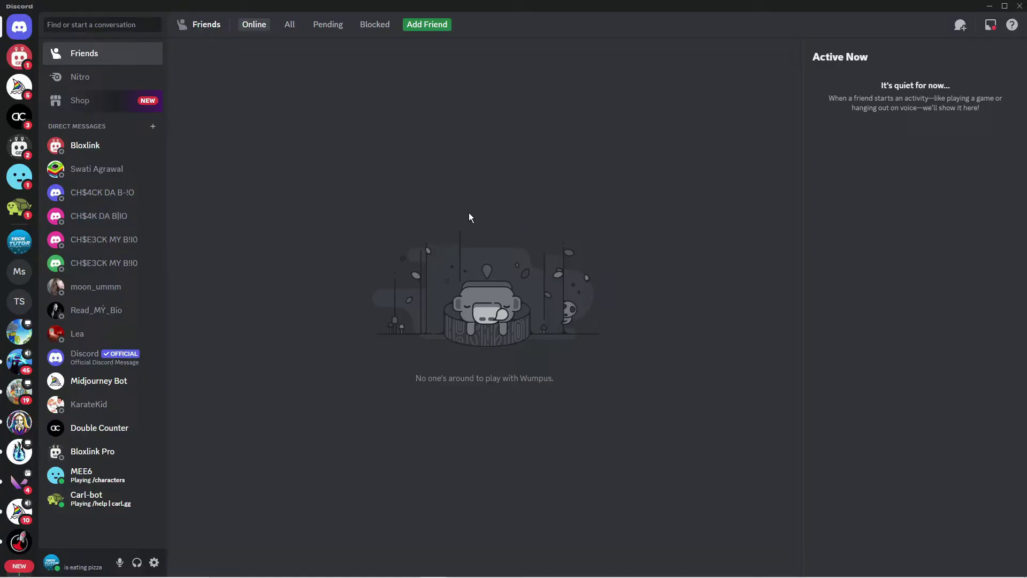
# - Open the Leonardo.Ai announcements channel and toggle its member list off and back on
pyautogui.click(20, 330)
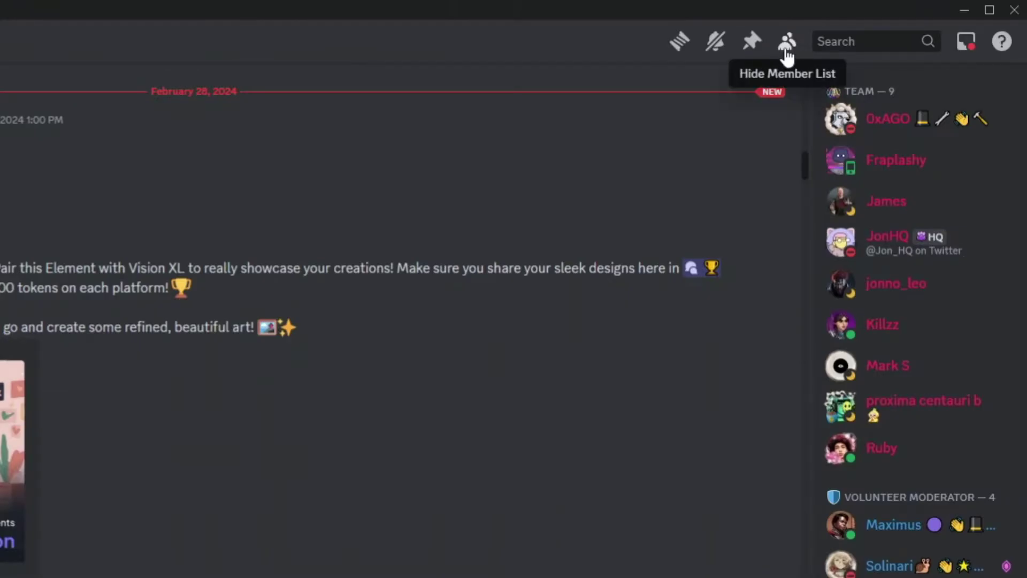
pyautogui.click(787, 42)
pyautogui.click(787, 42)
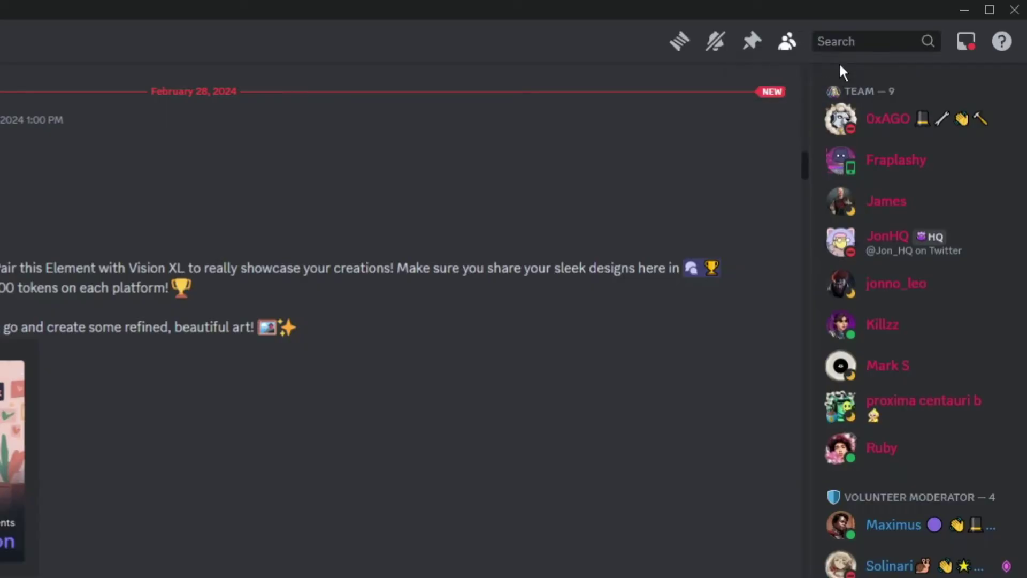
pyautogui.scroll(-5, 955, 367)
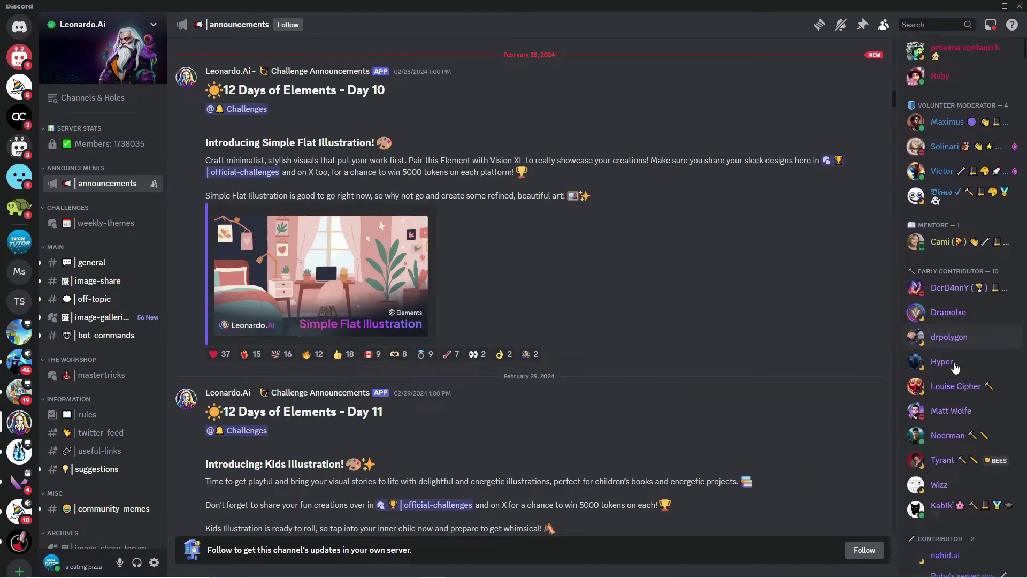
pyautogui.scroll(-3, 954, 367)
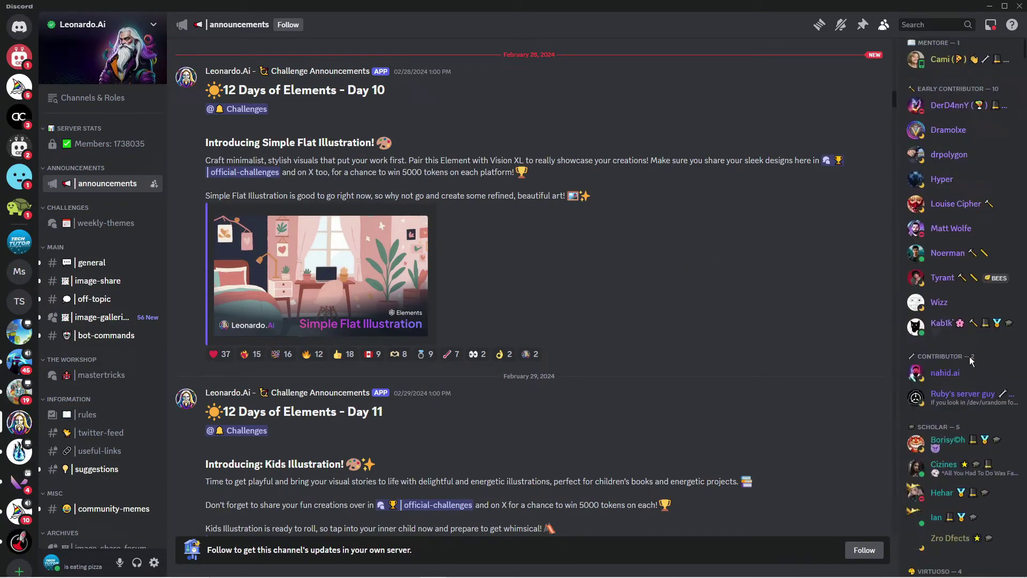
# - Send a friend request to Wizz from their member profile card
pyautogui.click(948, 301)
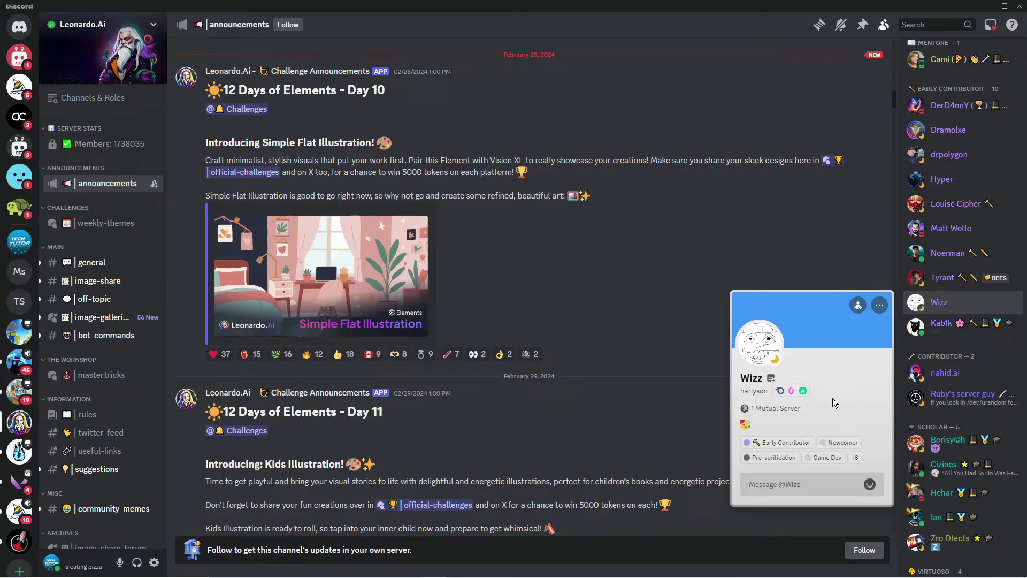
pyautogui.click(858, 305)
pyautogui.click(837, 270)
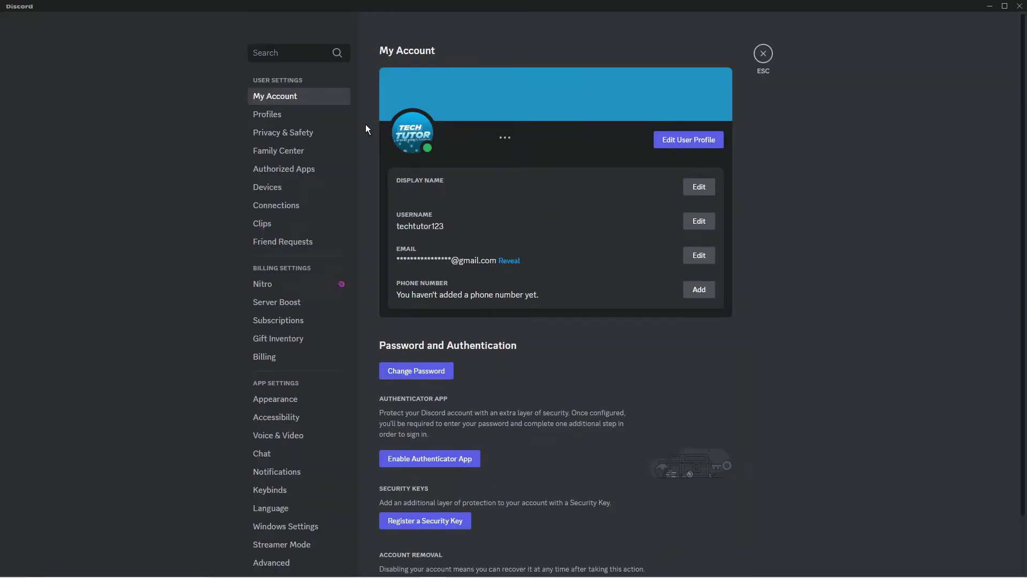
# - Go to the Privacy & Safety page of User Settings
pyautogui.click(313, 132)
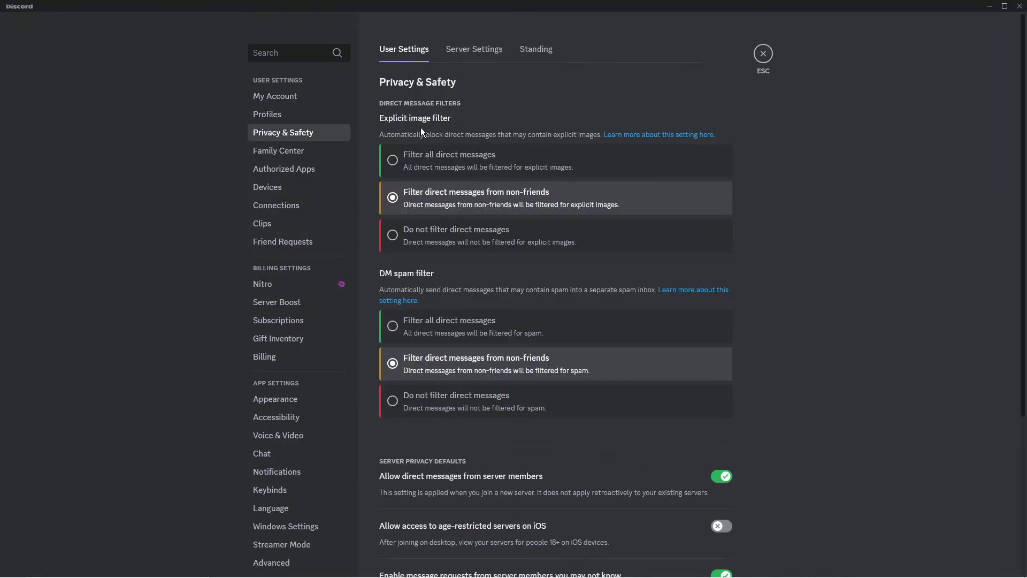
pyautogui.scroll(-1, 866, 188)
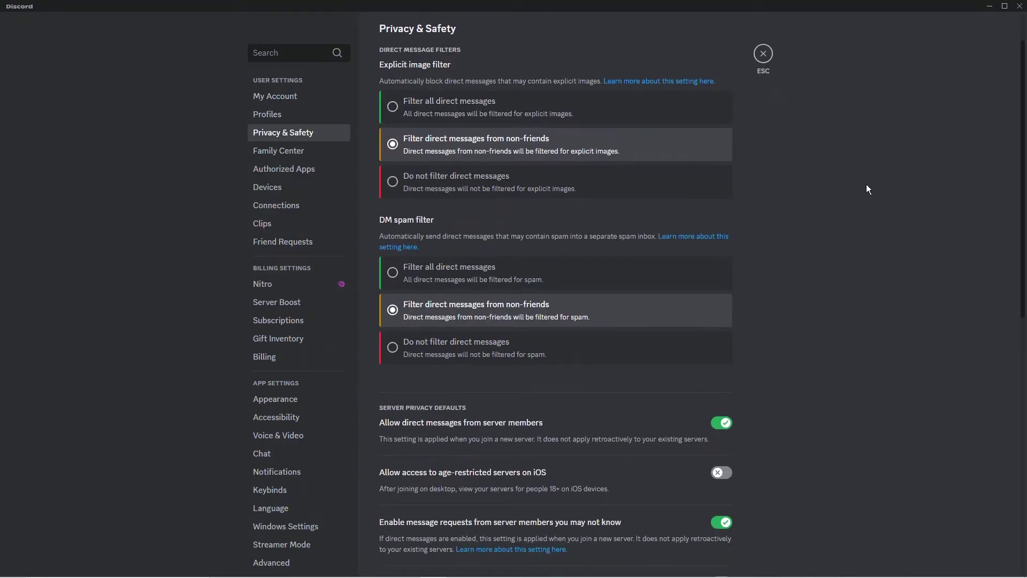
pyautogui.scroll(-1, 867, 188)
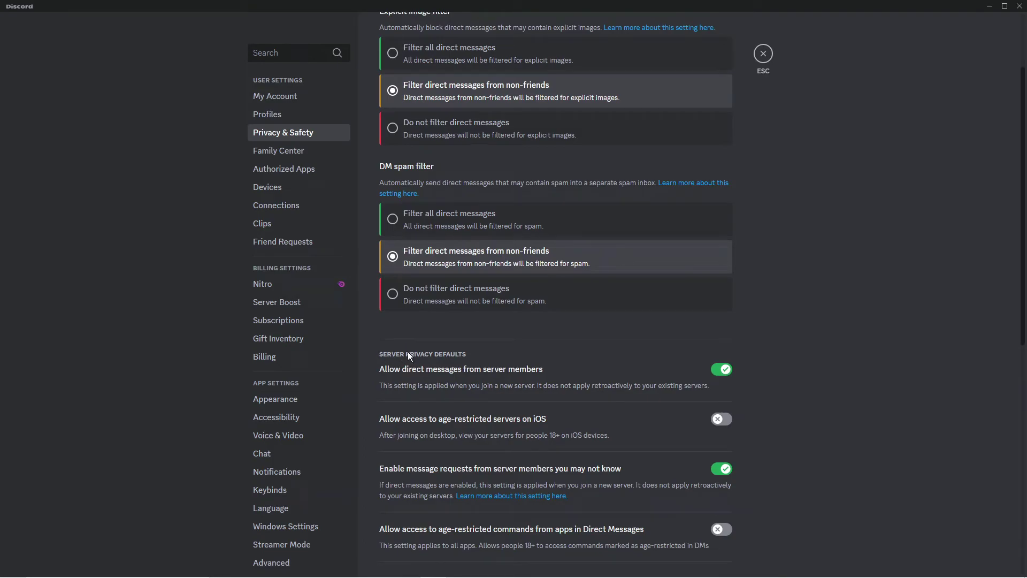